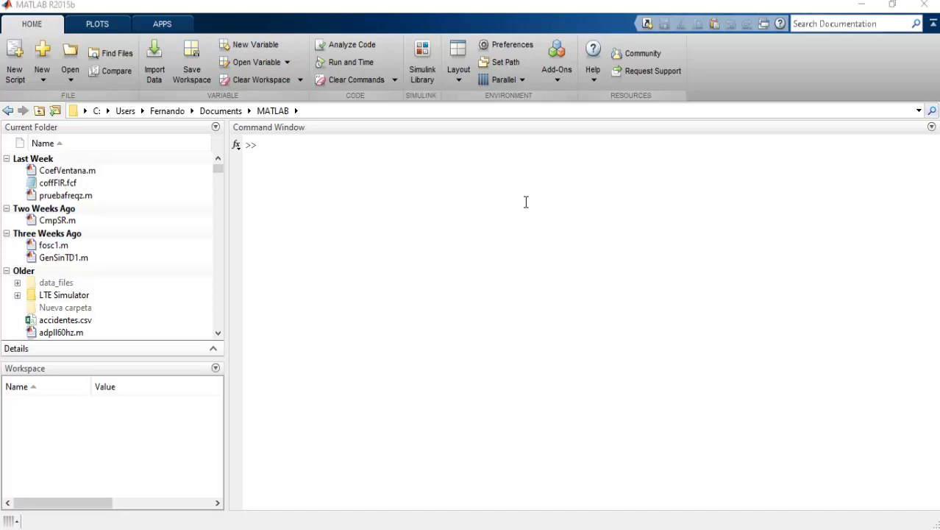
Launch the Filter Design & Analysis Tool with the fdatool command and maximize its window
click(526, 202)
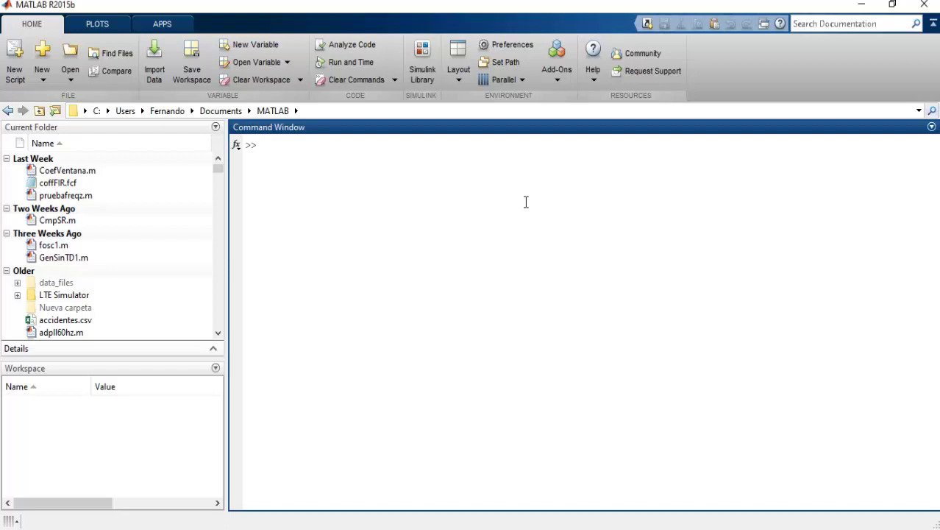
text(fdatool)
key(Return)
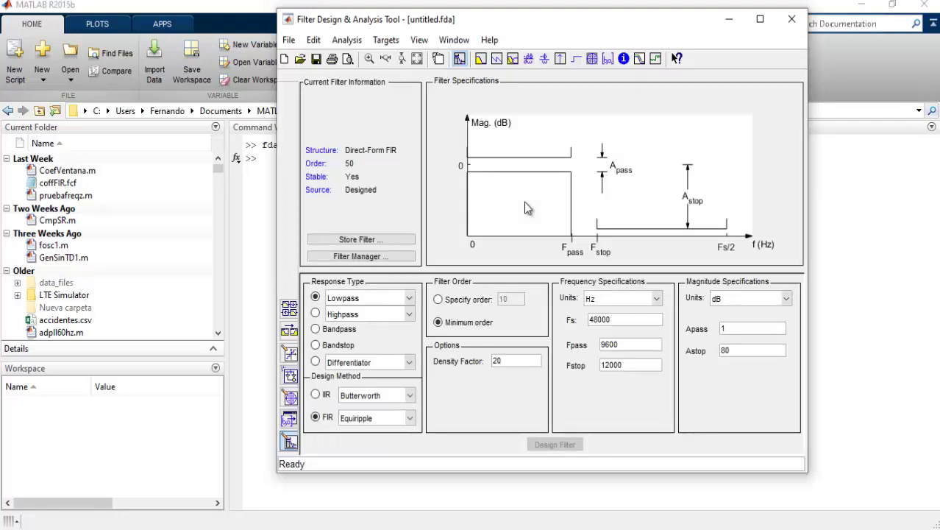
click(760, 18)
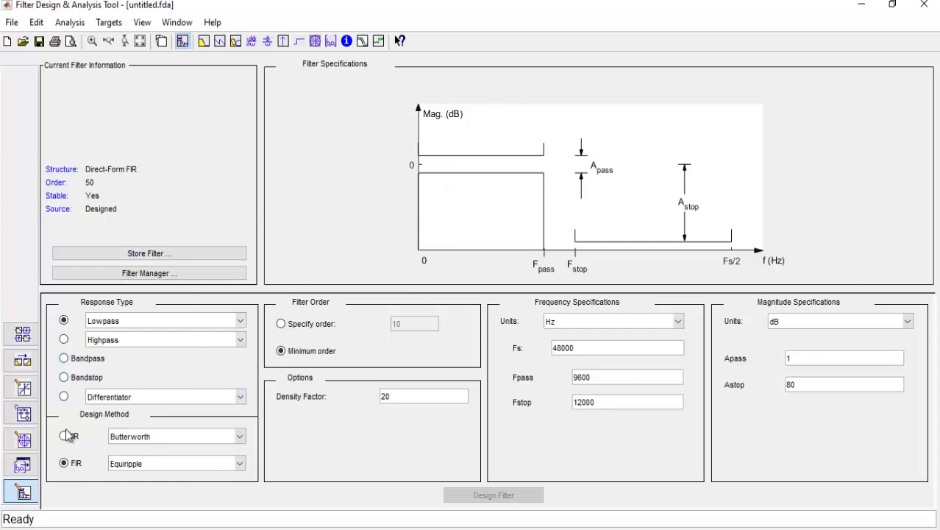
Set the FIR design method to Window and the response type to Highpass
click(242, 462)
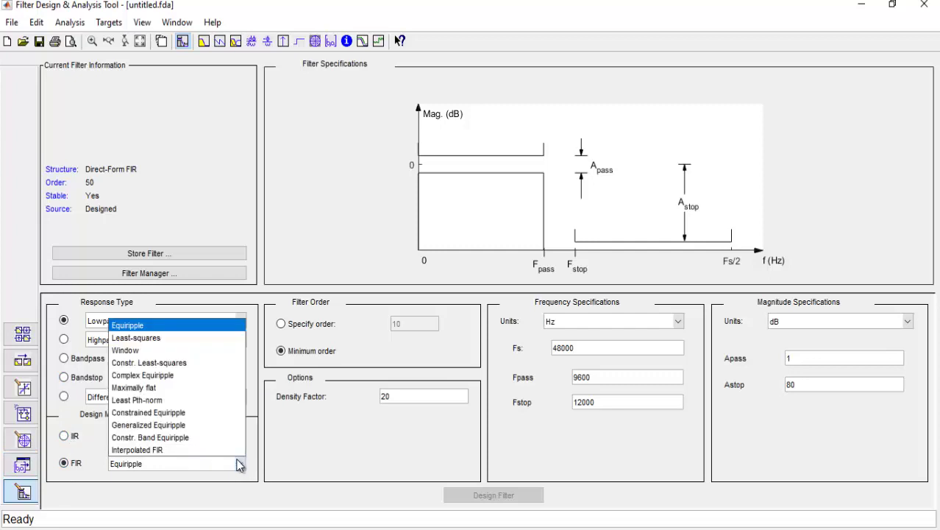
click(177, 351)
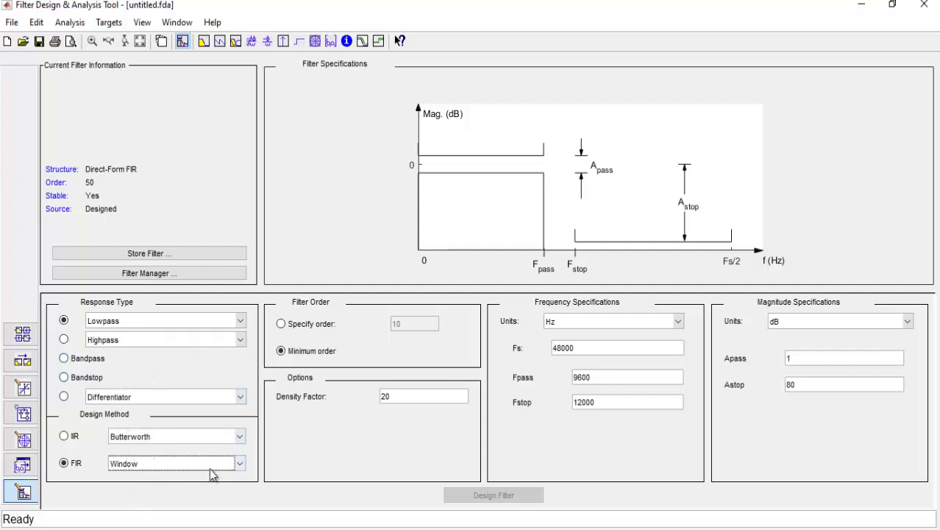
click(86, 340)
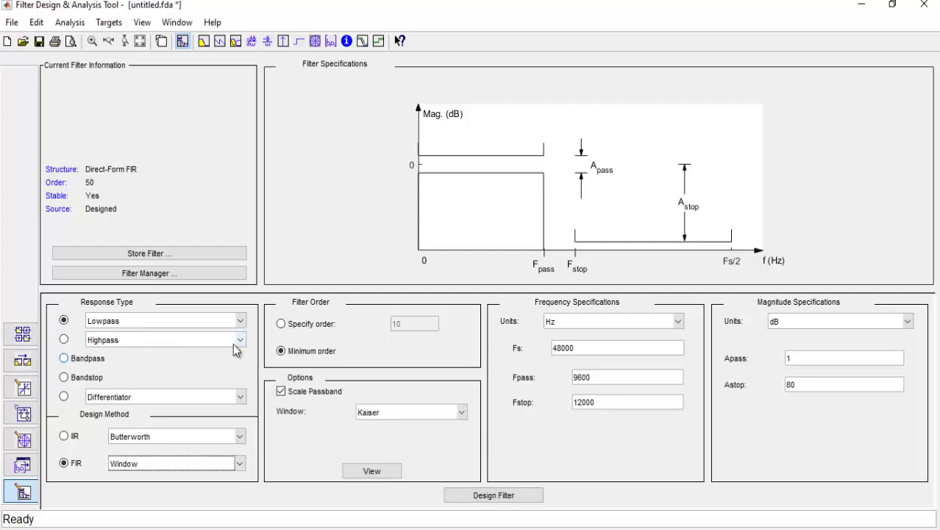
click(63, 340)
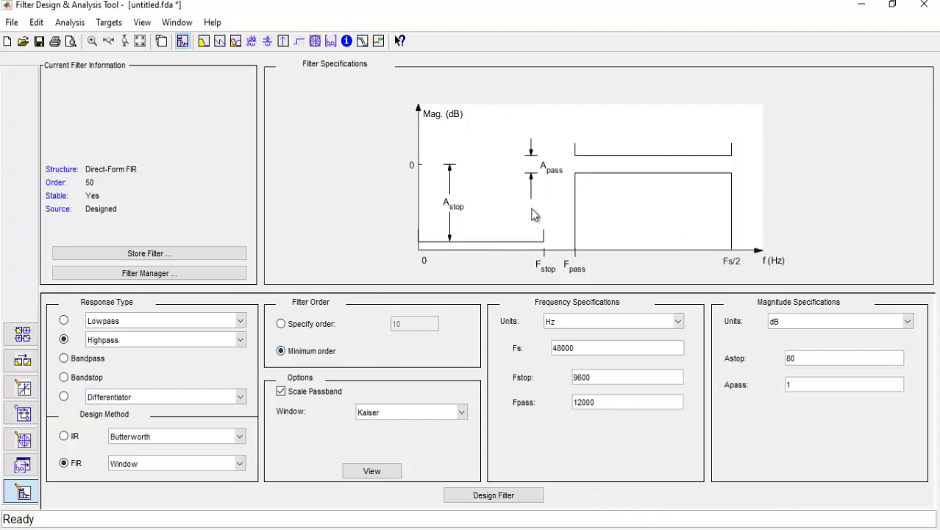
Switch the filter order to a specified order and set it to 8
click(329, 325)
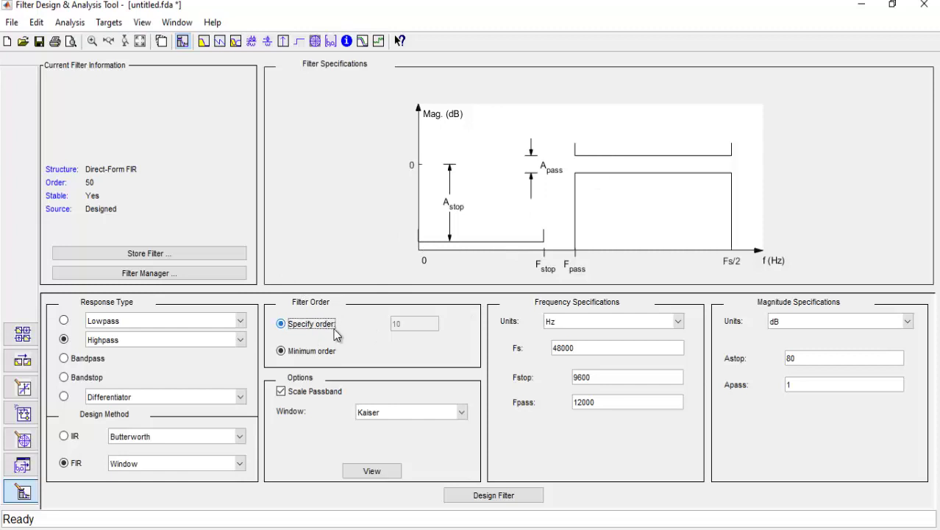
click(422, 324)
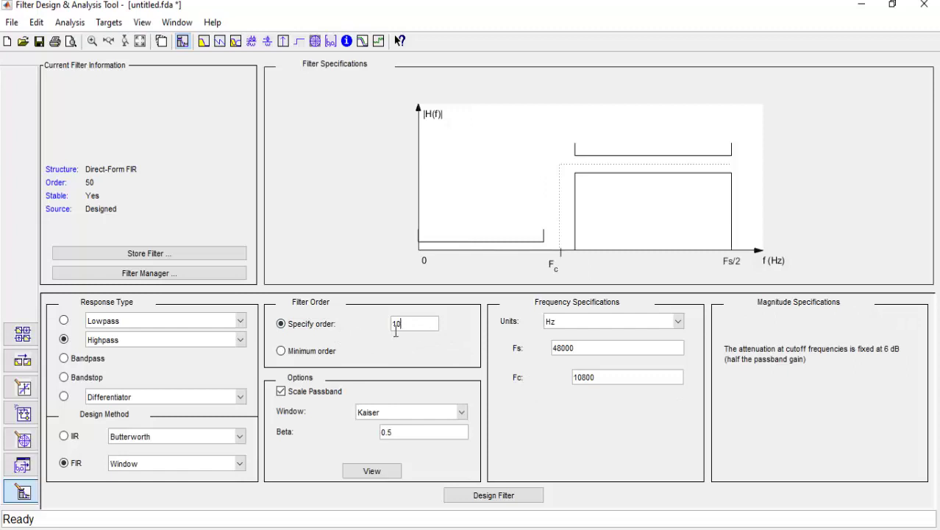
key(BackSpace)
key(BackSpace)
text(8)
Set the sampling frequency Fs to 44100 Hz and the cutoff frequency Fc to 5000 Hz
double_click(585, 346)
text(4410)
double_click(622, 371)
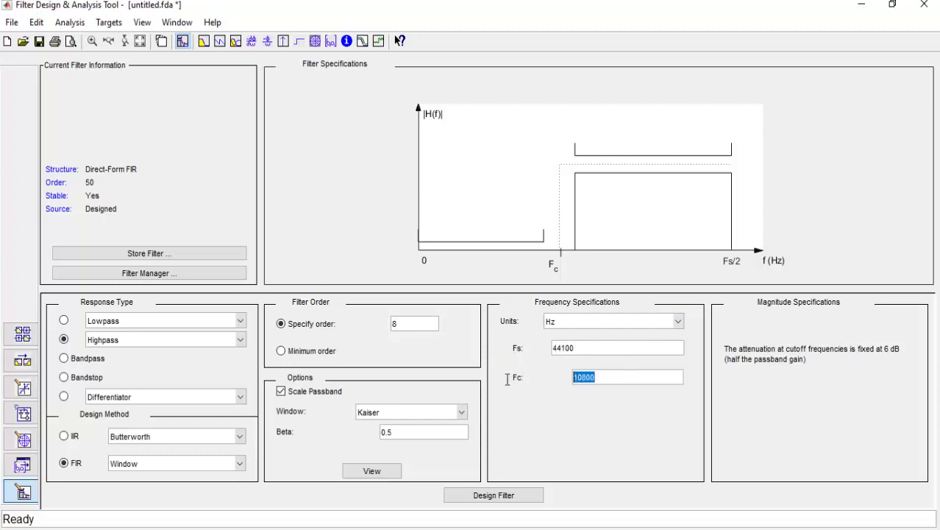
text(5000)
click(421, 324)
click(553, 348)
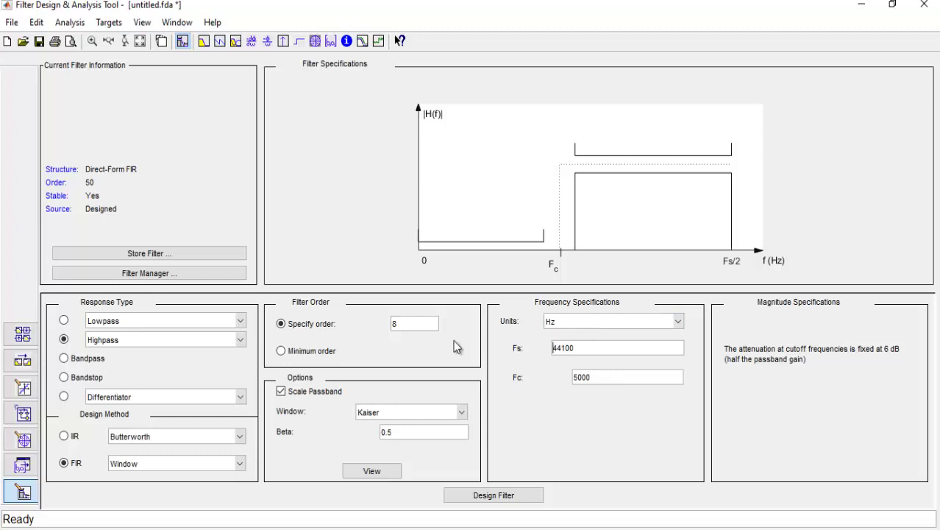
Choose the Rectangular window for the filter and preview its time- and frequency-domain plots
click(417, 412)
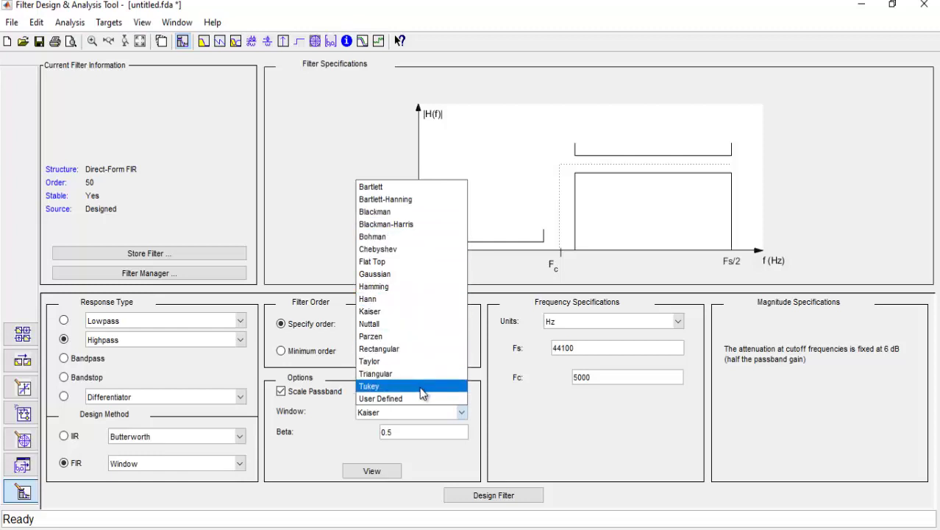
click(427, 348)
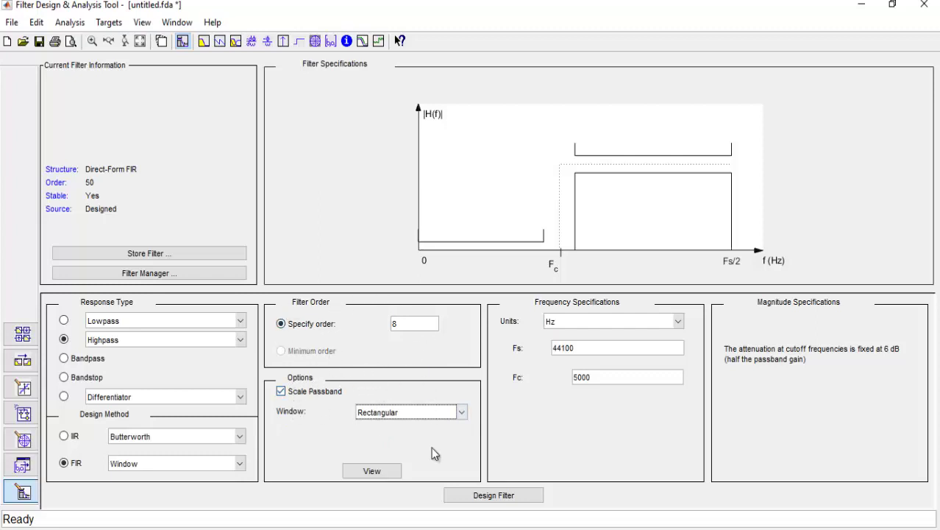
click(372, 470)
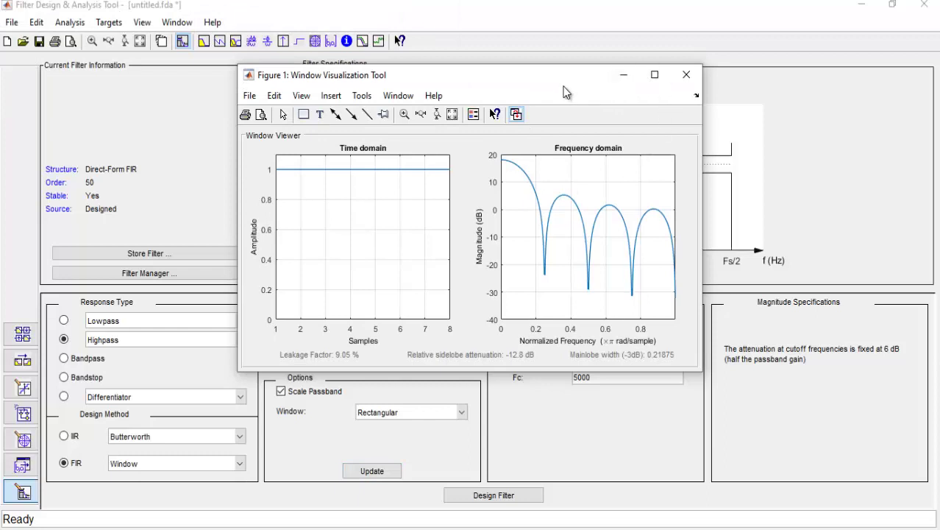
drag(564, 86, 590, 60)
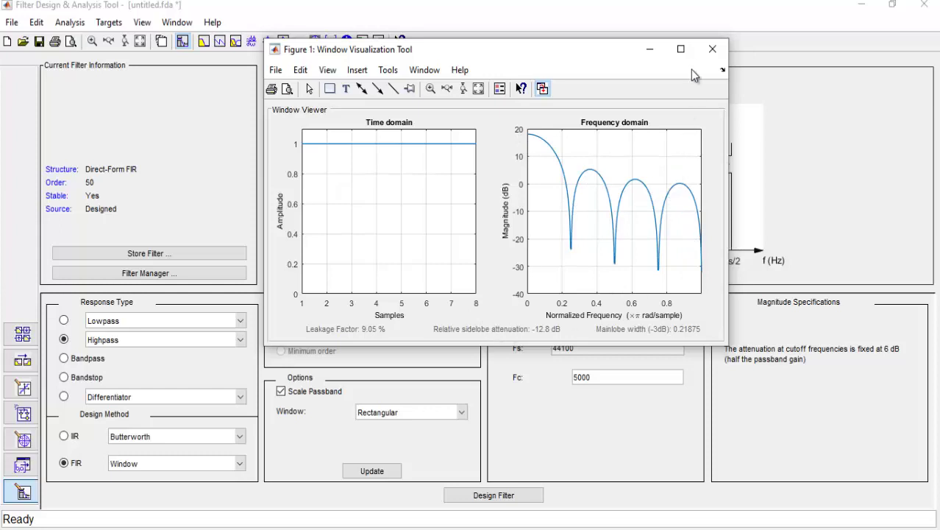
click(712, 50)
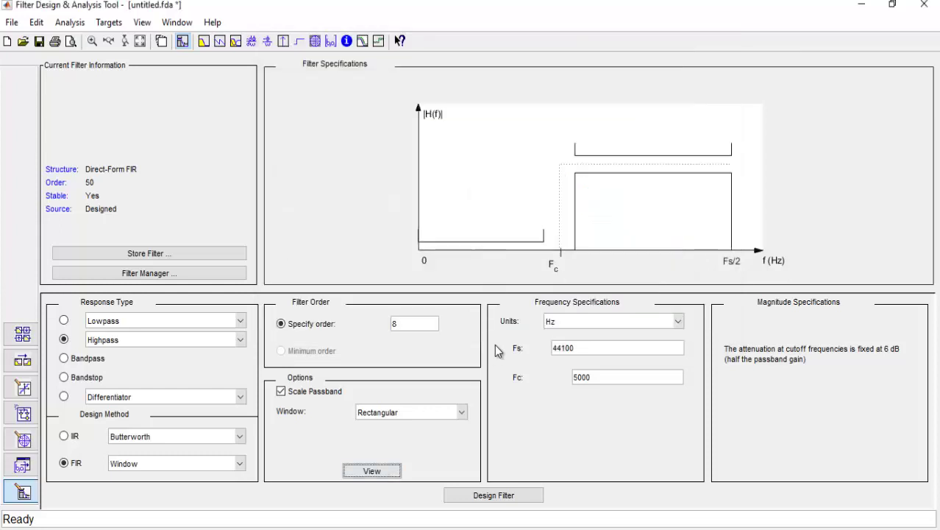
Change the filter's window to Triangular and preview its time- and frequency-domain plots
click(462, 412)
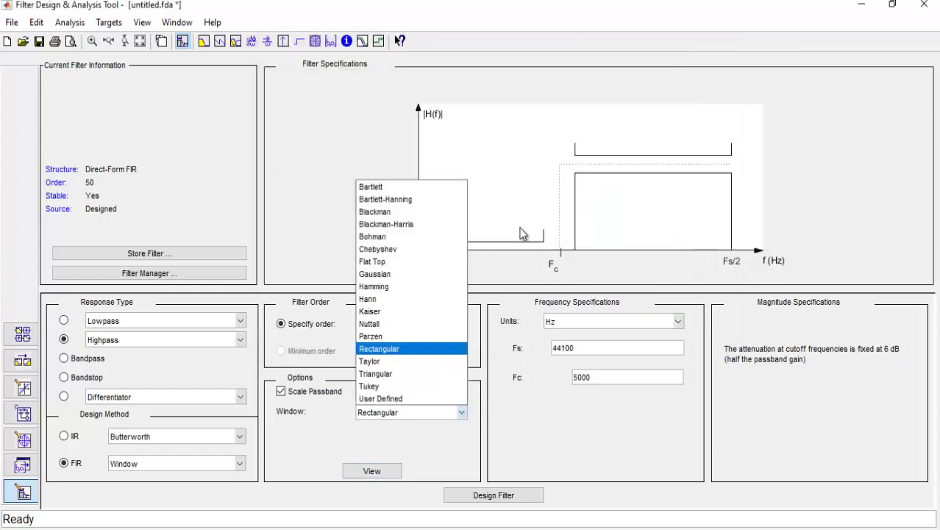
click(437, 372)
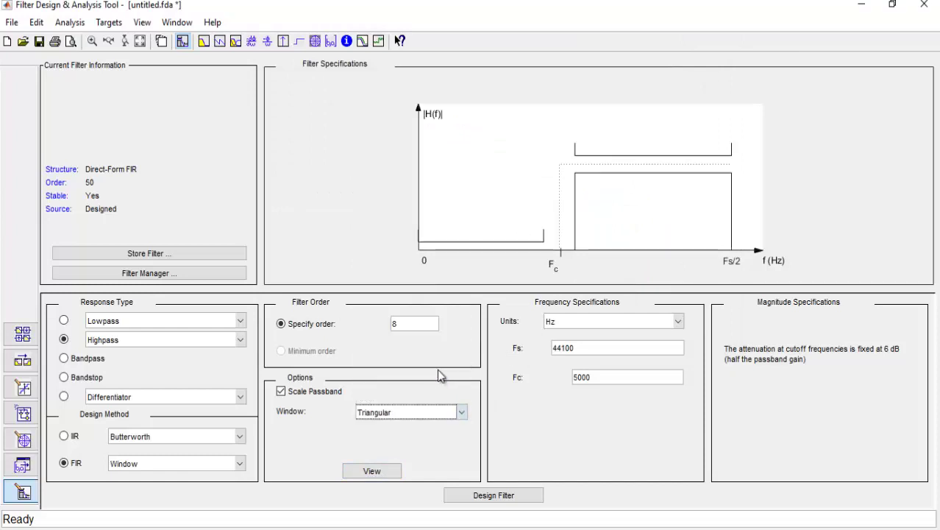
click(382, 471)
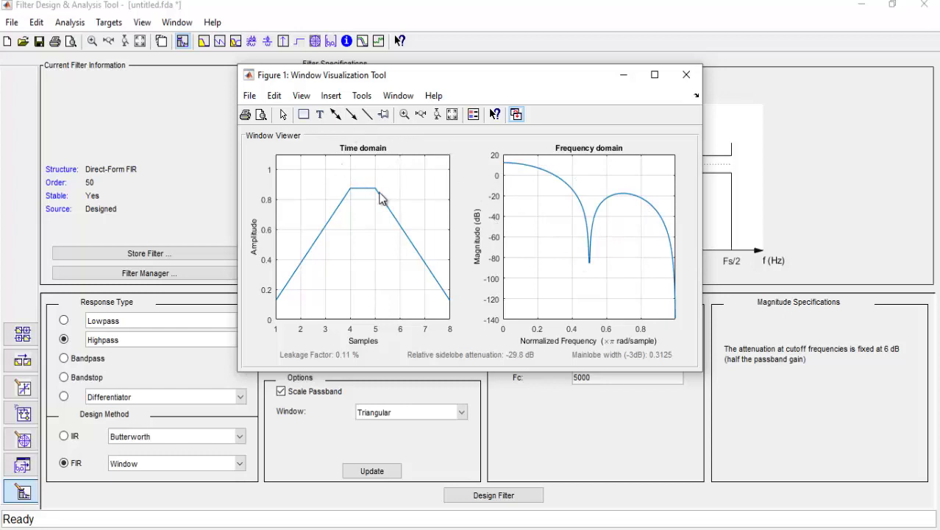
click(687, 74)
Set the filter's window back to Rectangular and design the filter
click(461, 412)
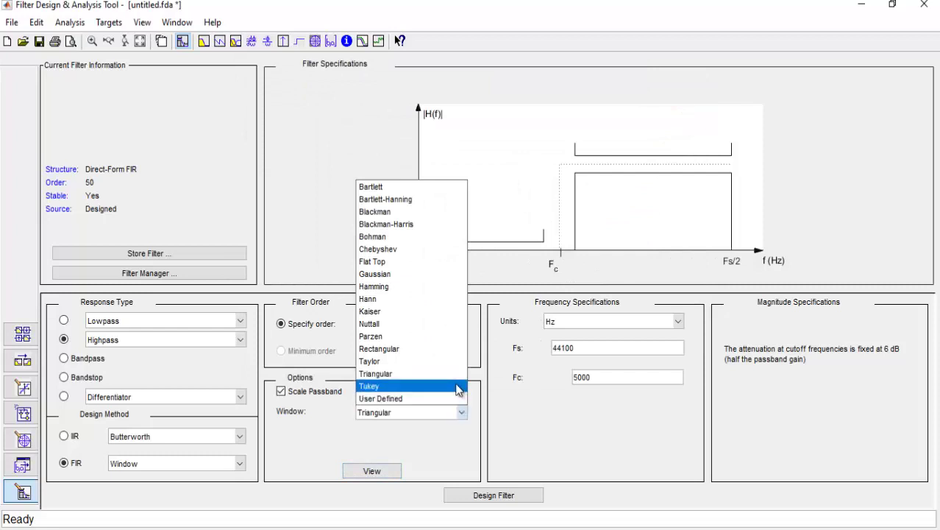
click(439, 348)
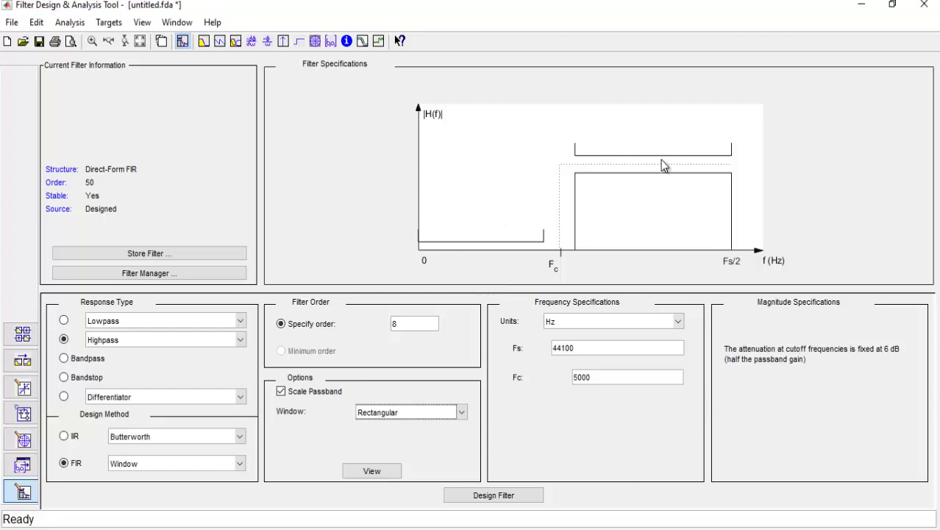
click(505, 495)
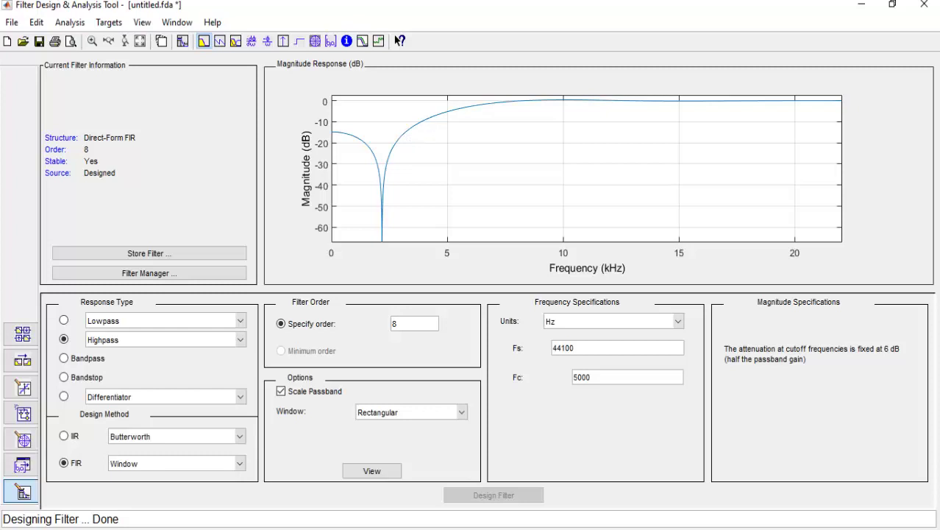
Export the designed filter to a Coefficient File (ASCII), keeping the Decimal format
click(12, 23)
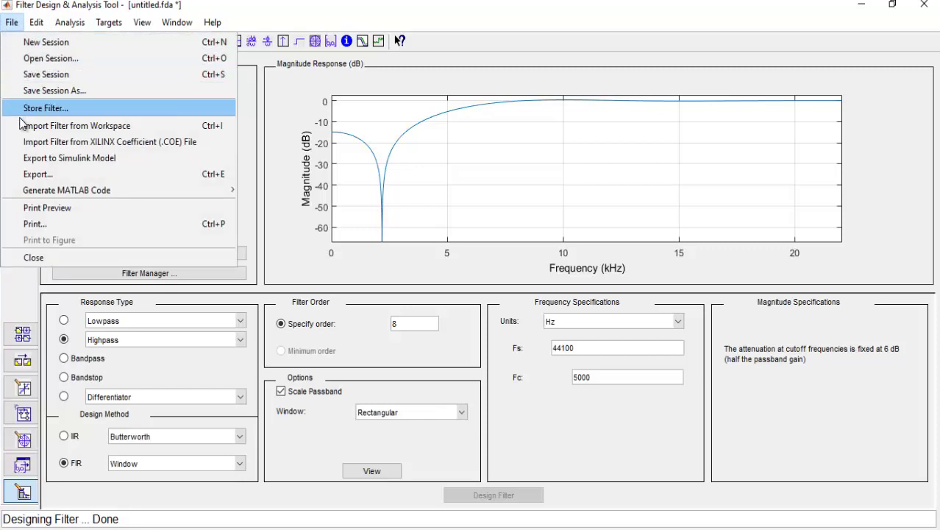
click(37, 174)
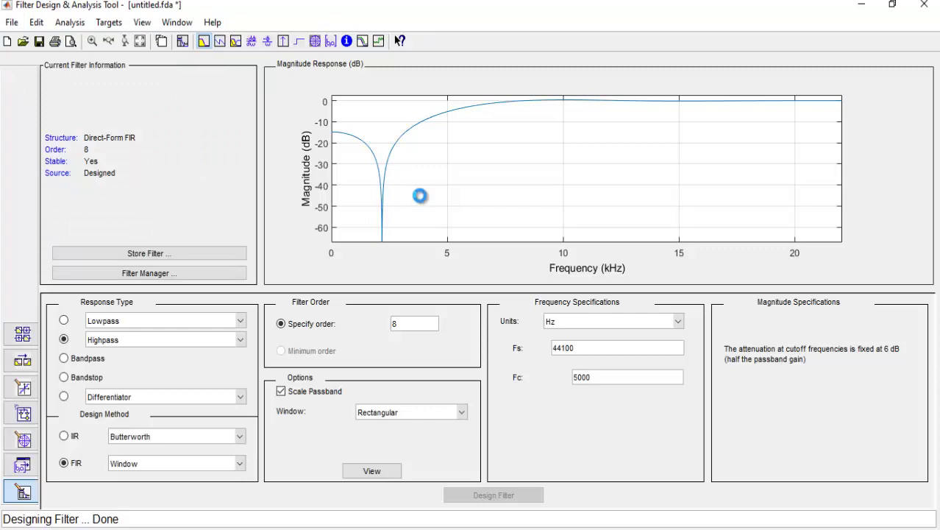
click(524, 238)
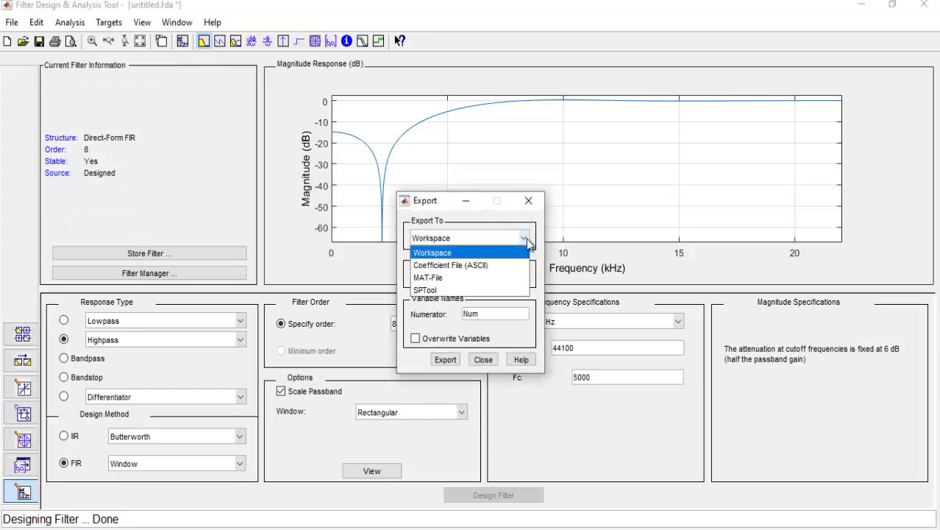
click(481, 266)
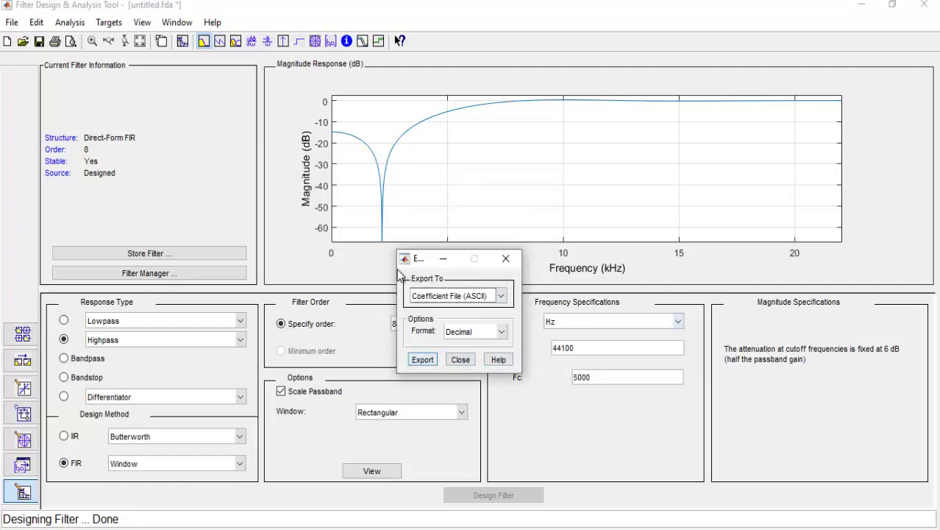
click(420, 360)
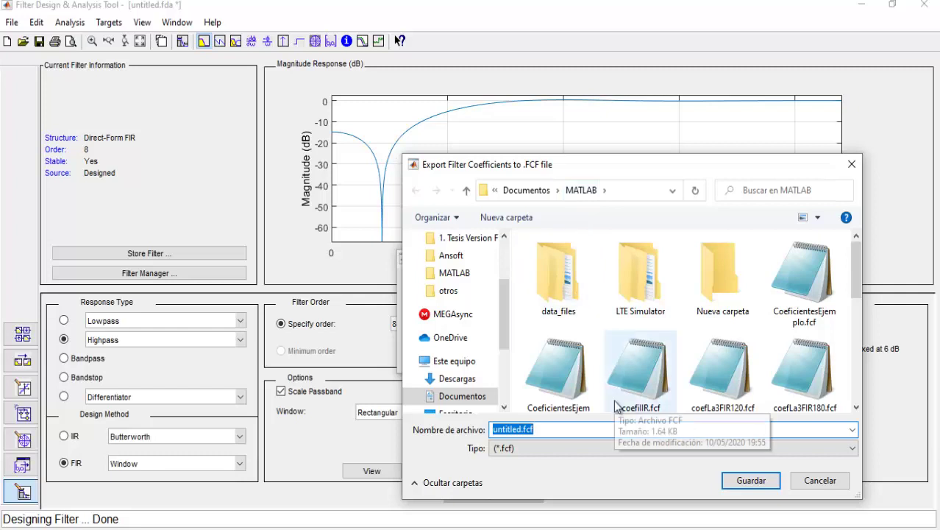
Save the exported coefficients in the MATLAB folder under the file name CoefFIRVentRect
text(Cef)
key(BackSpace)
key(BackSpace)
text(oef)
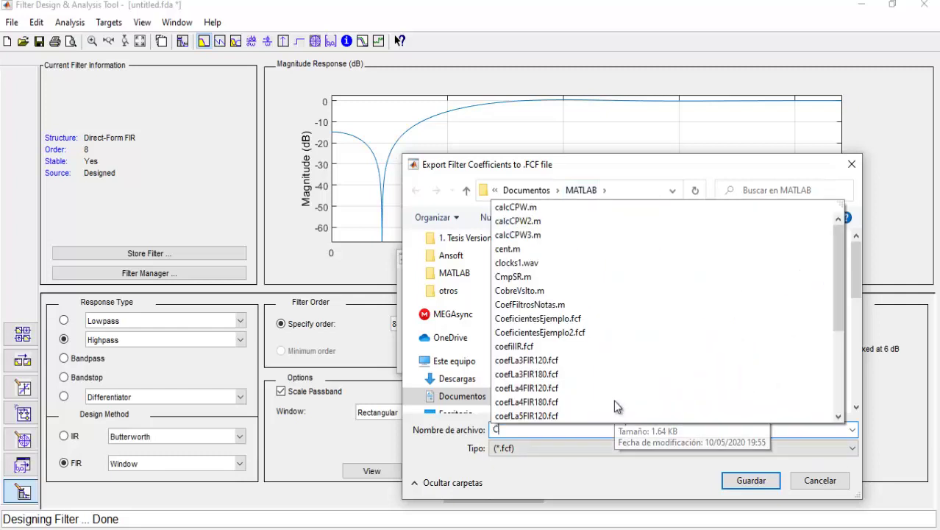
text(Fl)
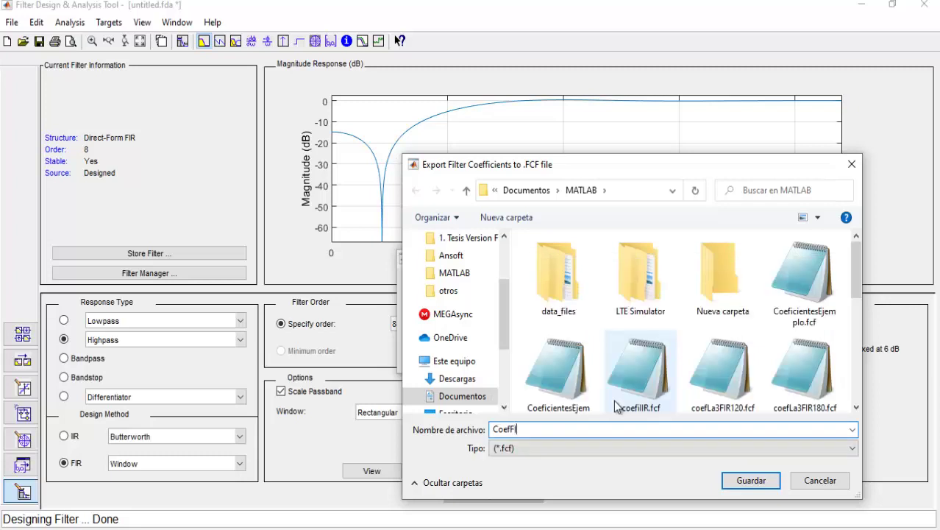
text(RVentRect)
key(Return)
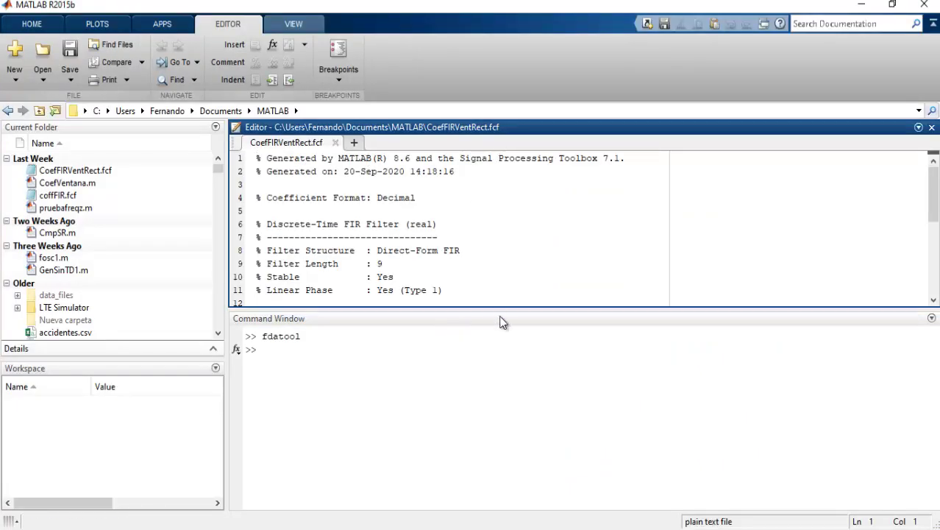
Enlarge the editor area and copy all the numerator coefficients from CoefFIRVentRect.fcf
drag(504, 309, 500, 400)
click(448, 240)
scroll(448, 241, down, 1)
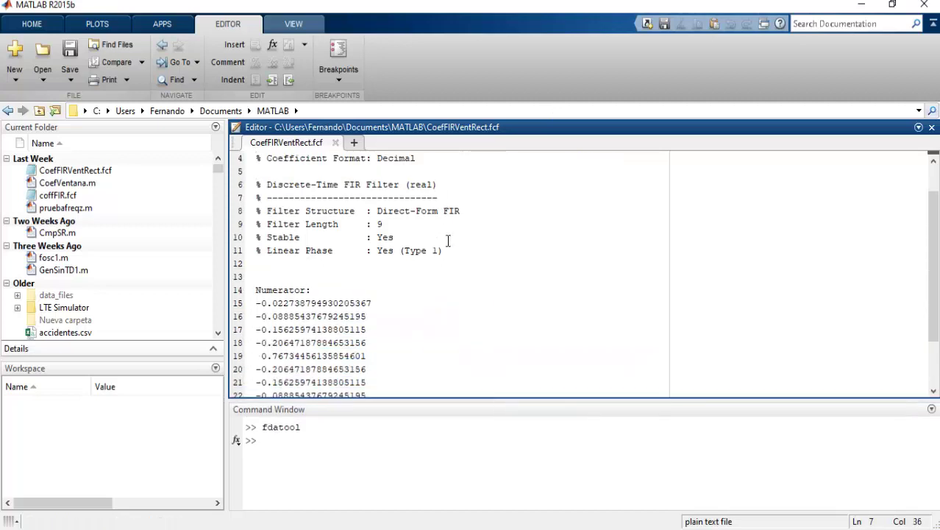
scroll(437, 278, down, 2)
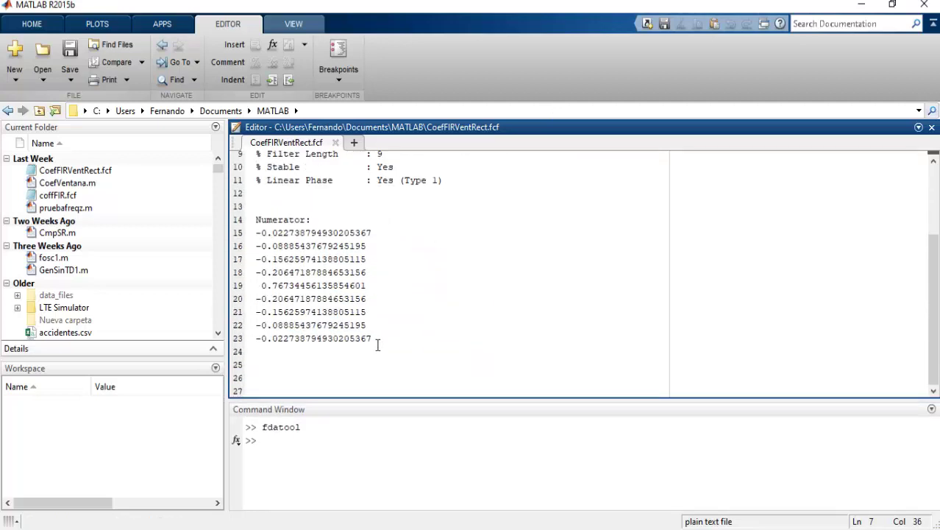
drag(415, 339, 254, 233)
key(ctrl+c)
click(388, 343)
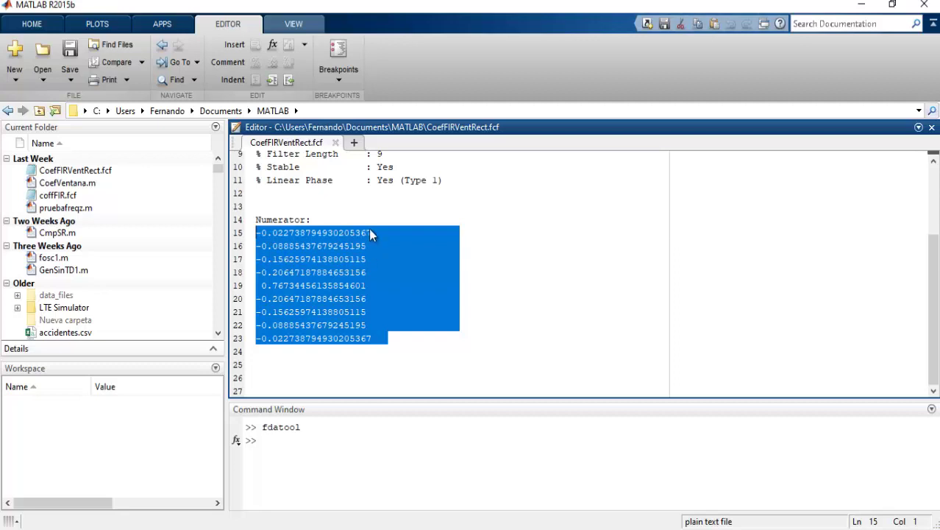
Create a new script and paste the copied numerator coefficients on its third line
key(ctrl+n)
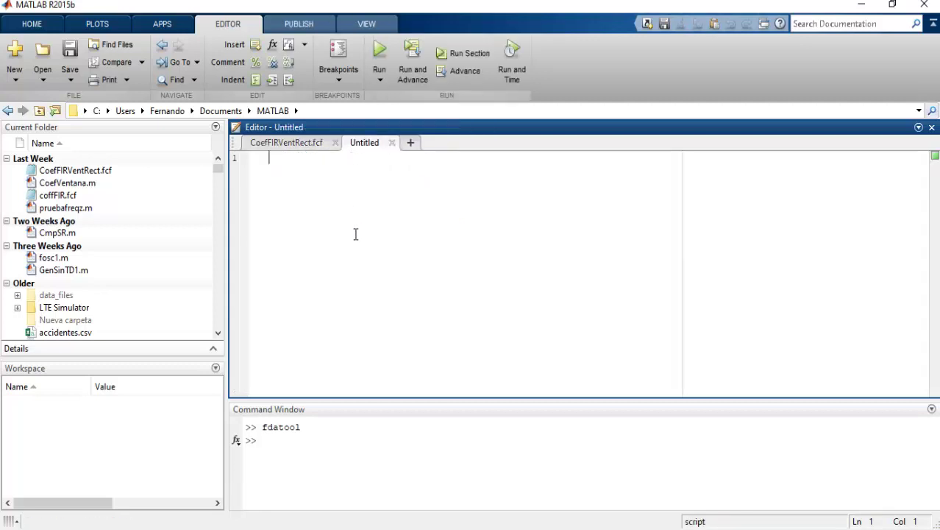
key(Return)
key(Return)
key(ctrl+v)
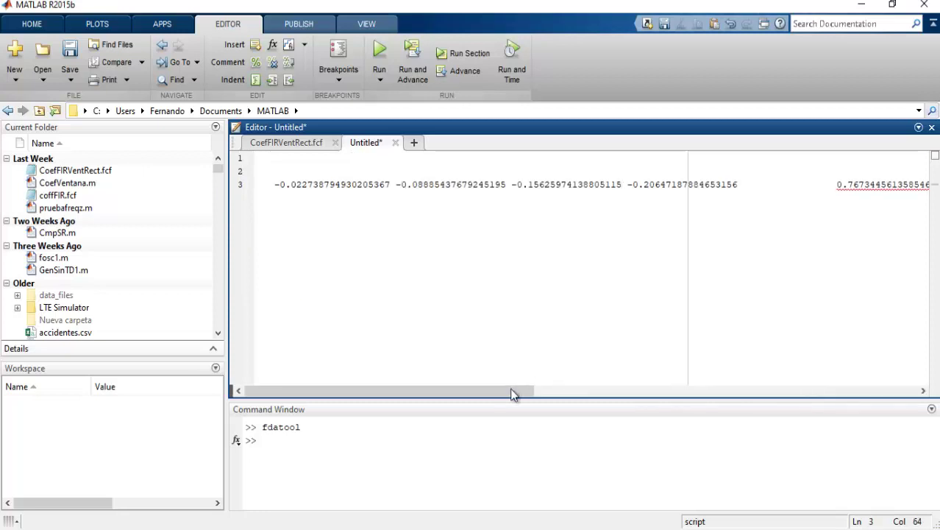
Remove the extra blanks between the coefficients on line 3 so that single spaces separate them
drag(513, 394, 682, 359)
drag(439, 188, 345, 186)
key(BackSpace)
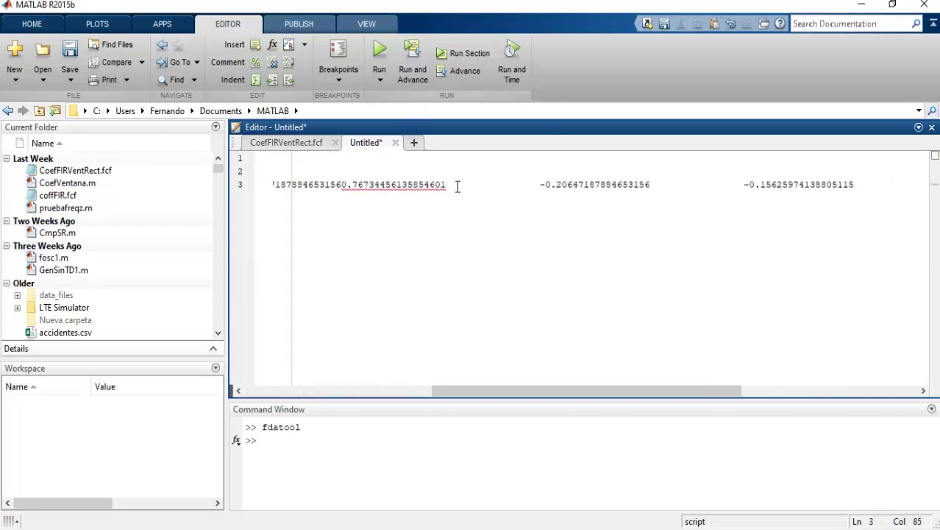
drag(451, 187, 901, 184)
key(BackSpace)
key(BackSpace)
key(BackSpace)
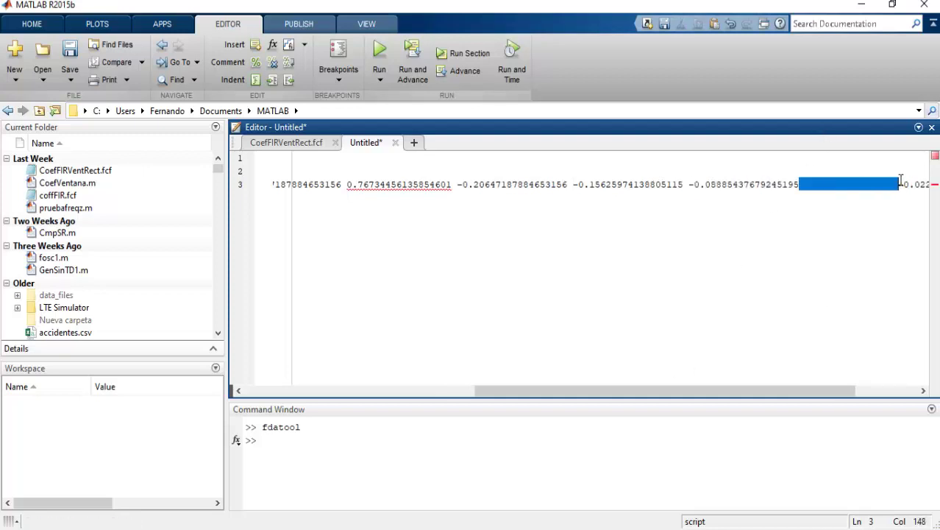
key(BackSpace)
Enclose the coefficient row in square brackets, assign it to bn, and add freqz(bn) on the following line
drag(651, 397, 789, 376)
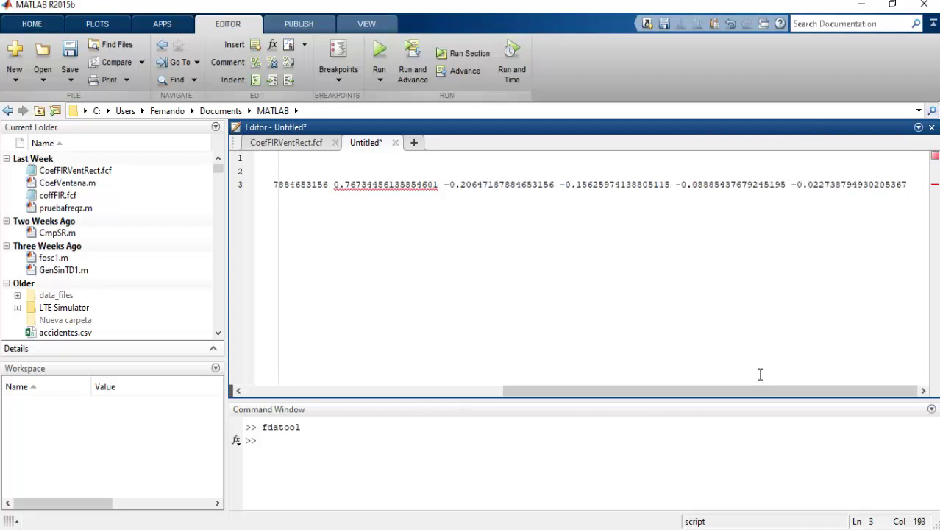
text(])
key(Home)
text([)
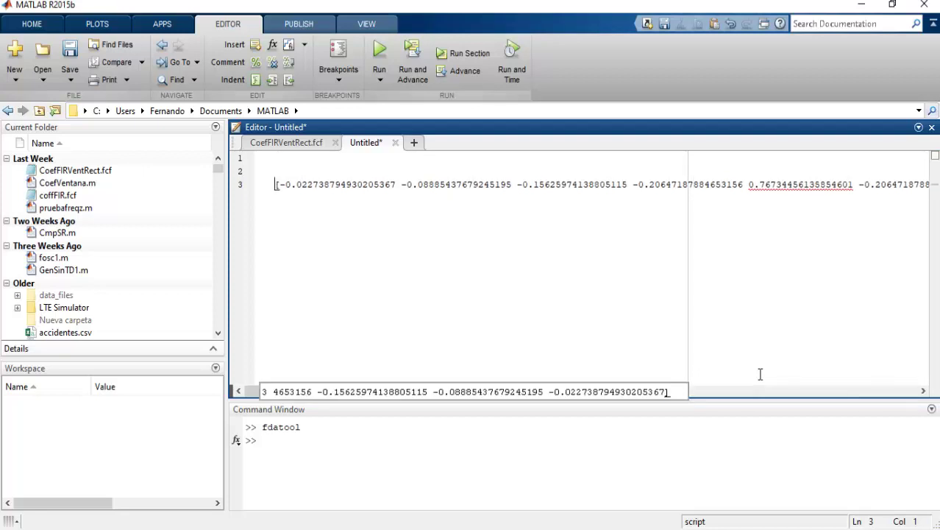
key(Home)
text(b==)
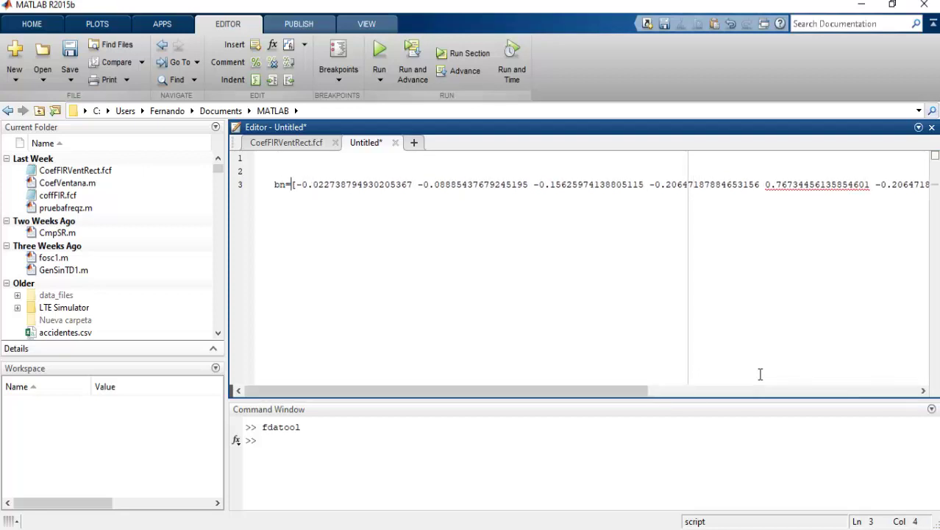
key(End)
text(])
key(Return)
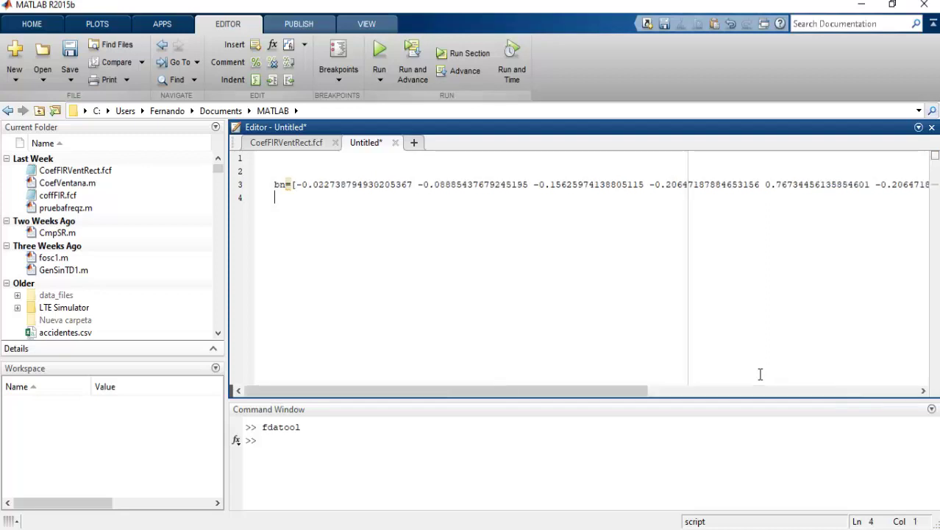
text(freqz(bn)
Run the script, saving it in the MATLAB folder under the file name FirRect
click(382, 48)
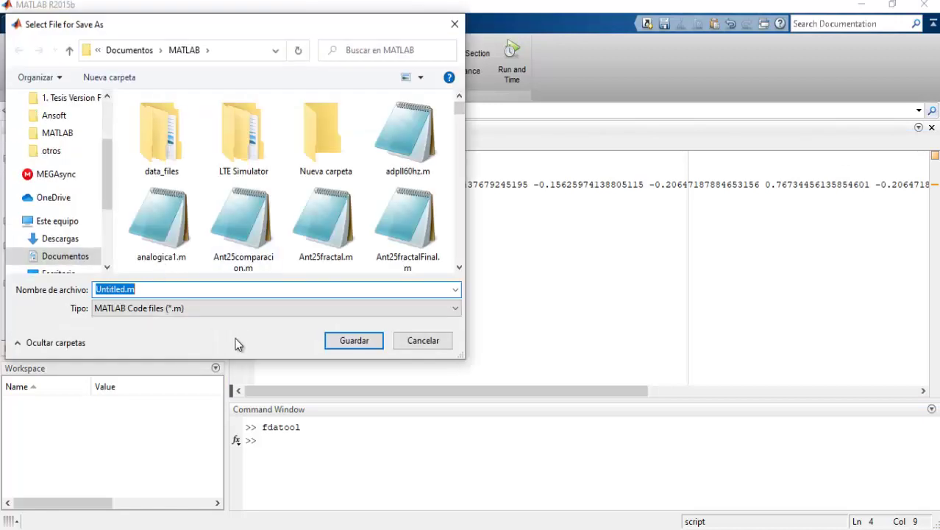
text(Fill)
key(BackSpace)
key(BackSpace)
key(BackSpace)
key(BackSpace)
text(F)
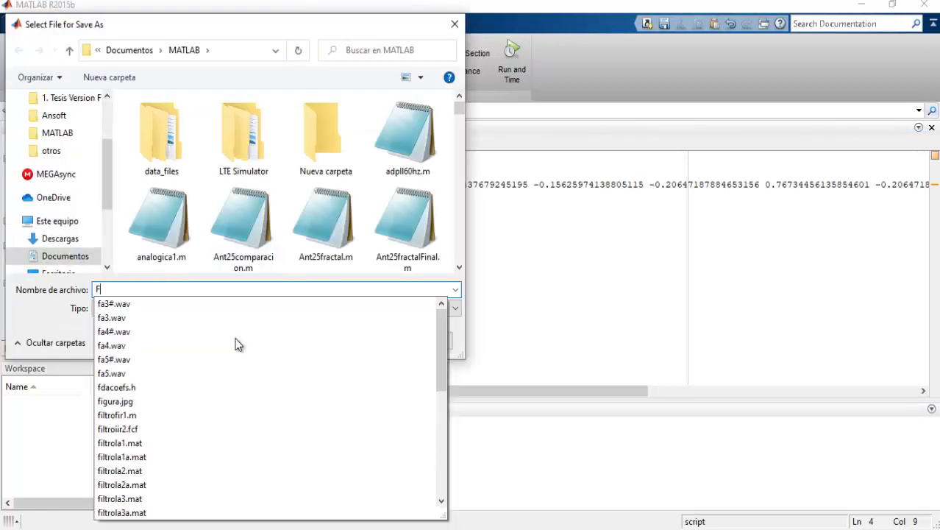
text(irRect)
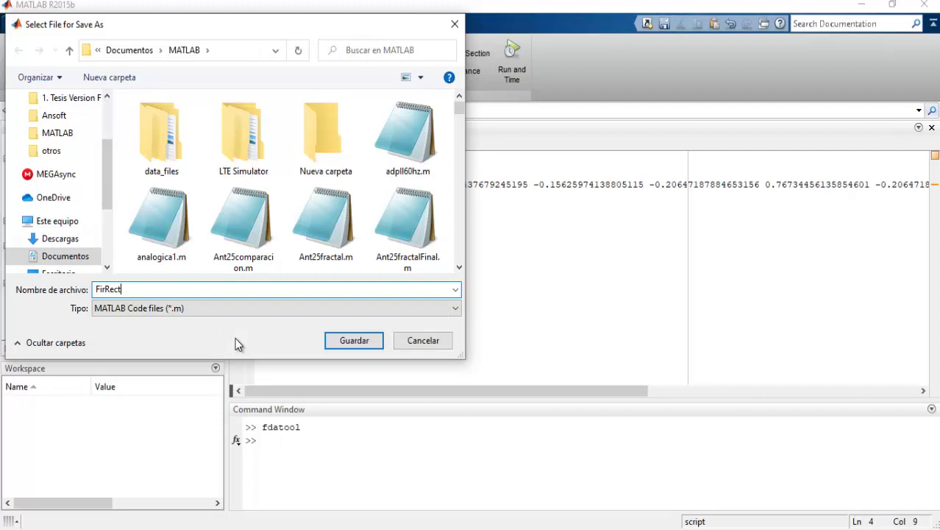
key(Return)
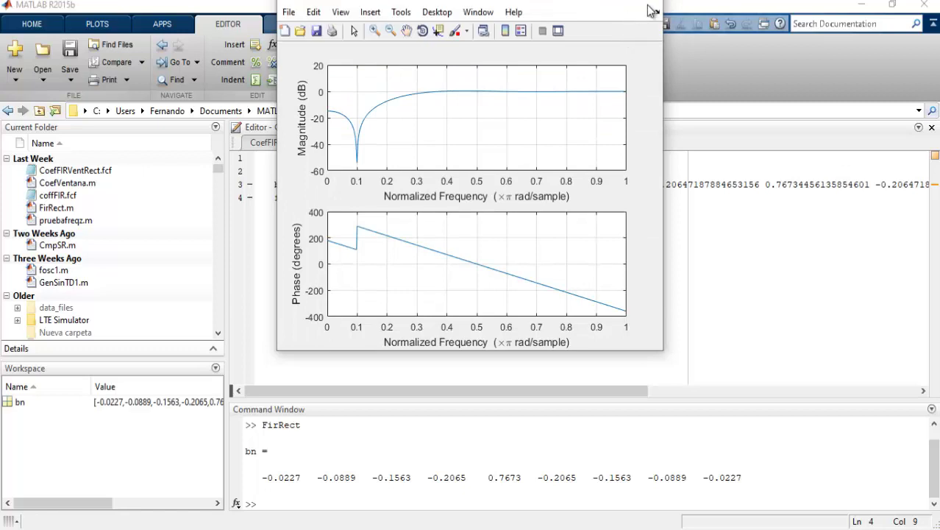
Maximize the figure with the magnitude and phase plots for closer viewing
drag(666, 57, 750, 56)
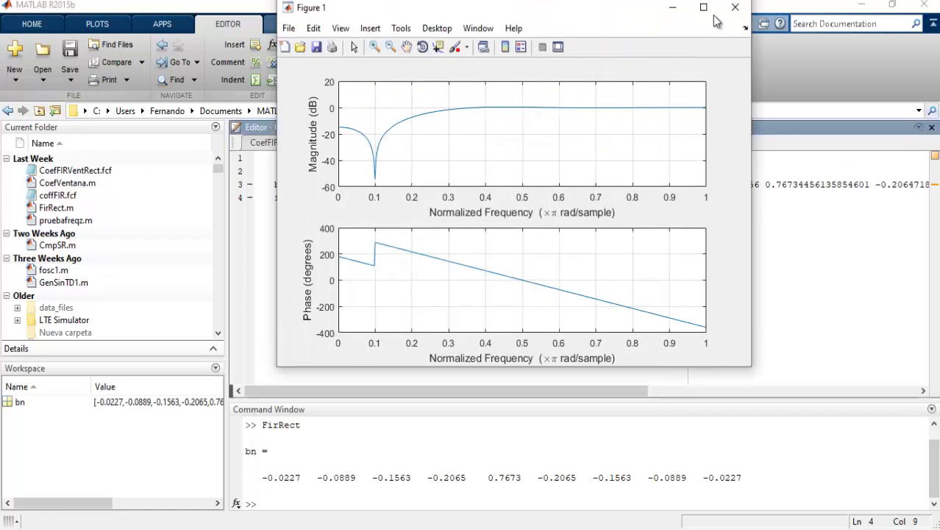
click(697, 6)
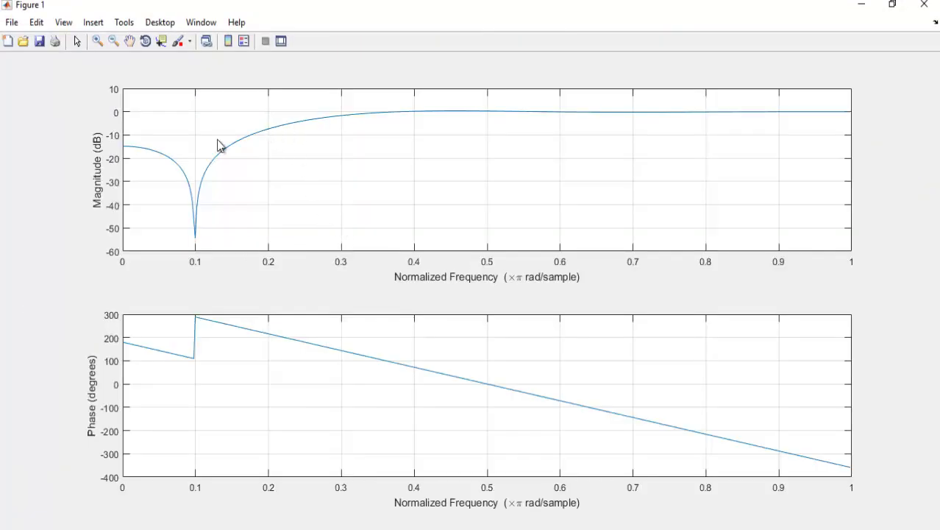